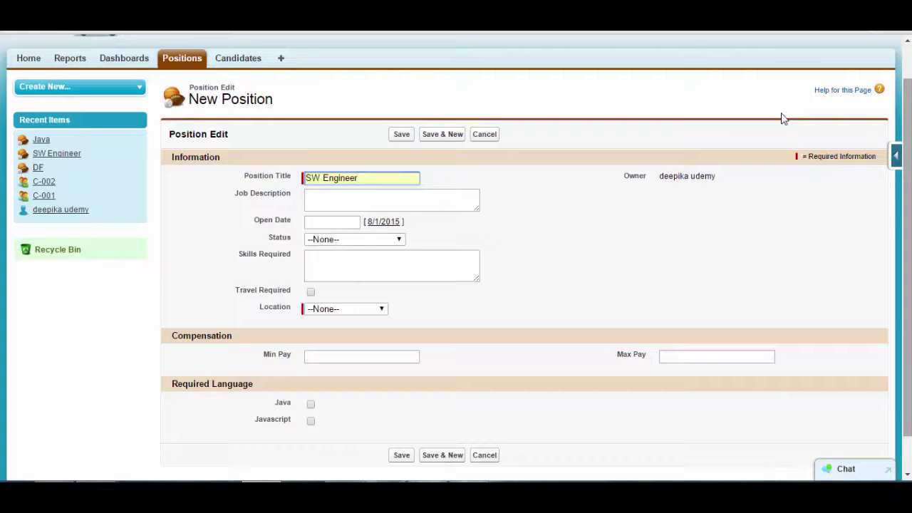
Step: Set the new SW Engineer position's location to London,England
{"action": "scroll", "coordinate": [784, 117], "scroll_direction": "down", "scroll_amount": 1}
{"action": "key", "text": "Down"}
{"action": "key", "text": "Down"}
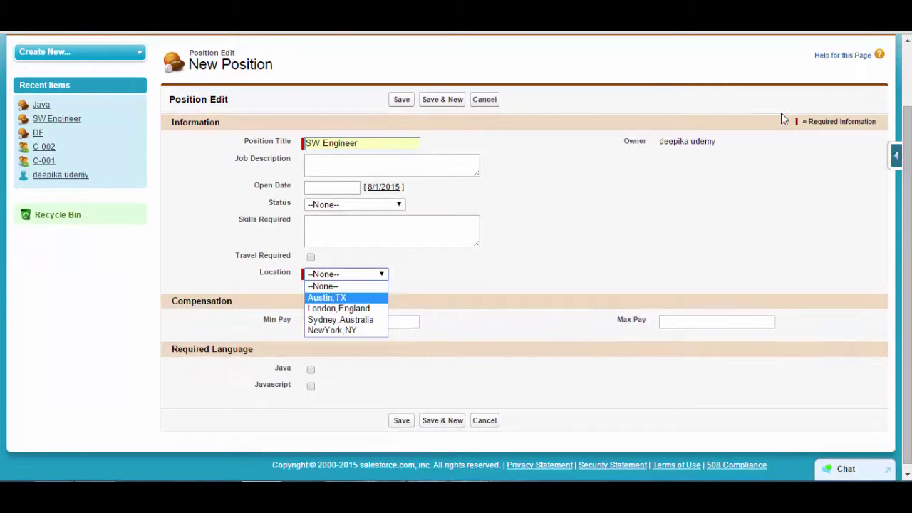
{"action": "key", "text": "Return"}
{"action": "scroll", "coordinate": [783, 118], "scroll_direction": "down", "scroll_amount": 1}
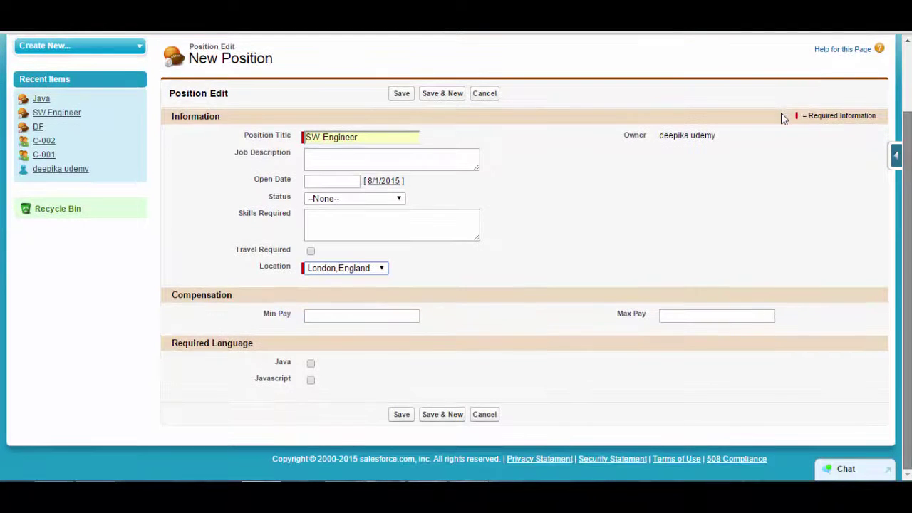
Step: Enter a minimum pay of 70000 and a maximum pay of 60000, and save the position
{"action": "key", "text": "Tab"}
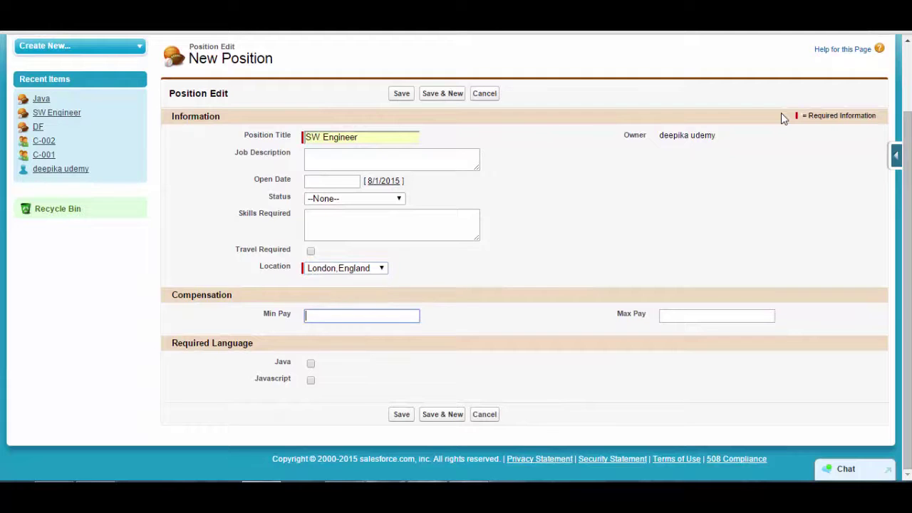
{"action": "type", "text": "70000"}
{"action": "key", "text": "Tab"}
{"action": "type", "text": "60000"}
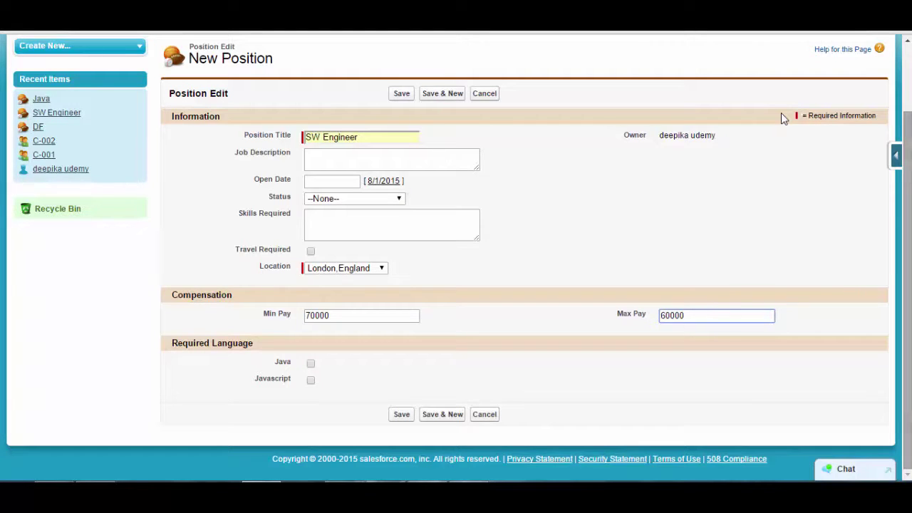
{"action": "scroll", "coordinate": [783, 117], "scroll_direction": "up", "scroll_amount": 1}
{"action": "scroll", "coordinate": [784, 118], "scroll_direction": "down", "scroll_amount": 1}
{"action": "scroll", "coordinate": [784, 118], "scroll_direction": "down", "scroll_amount": 1}
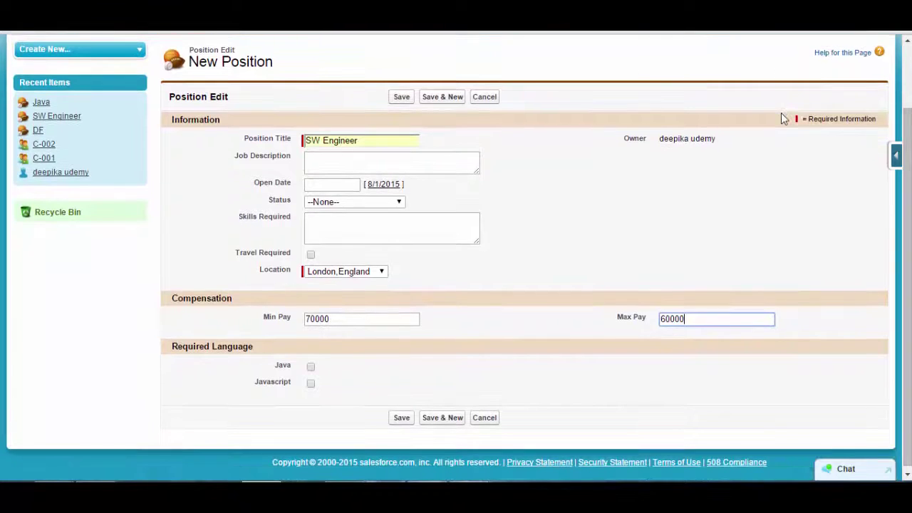
{"action": "left_click_drag", "start_coordinate": [330, 319], "coordinate": [305, 319]}
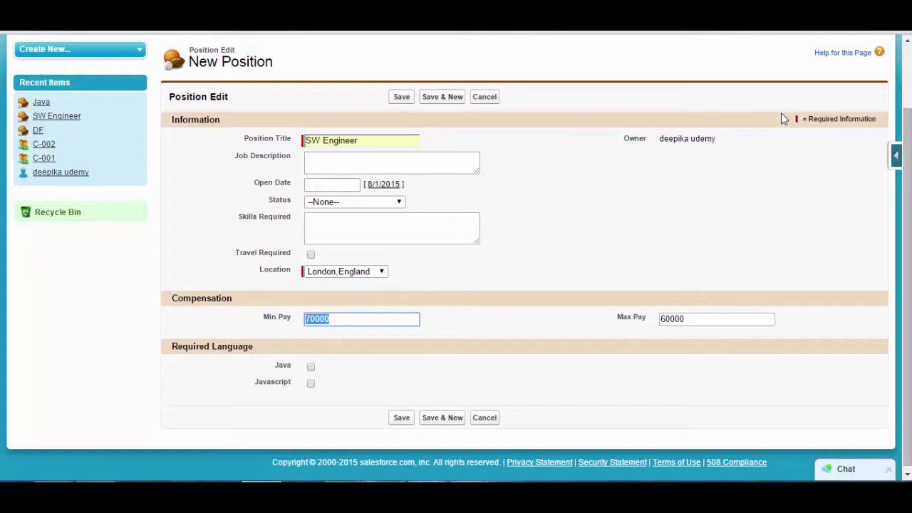
{"action": "key", "text": "Tab"}
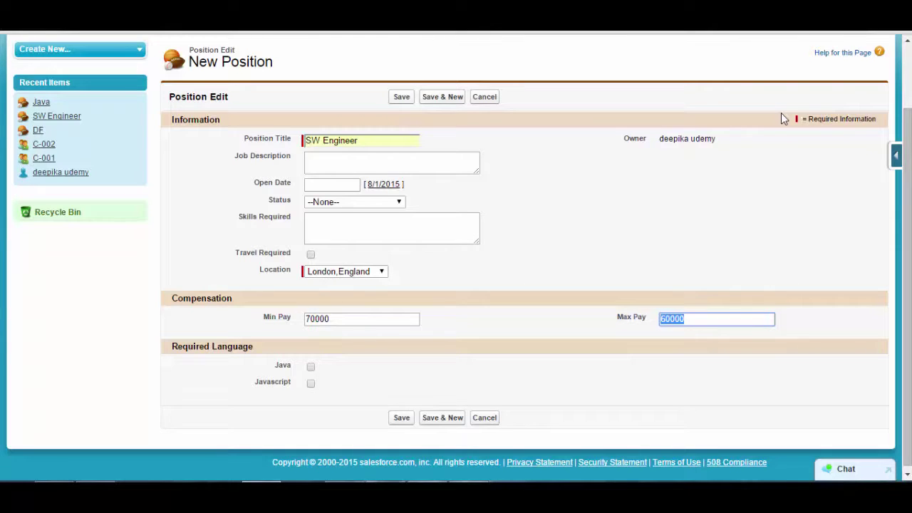
{"action": "key", "text": "Return"}
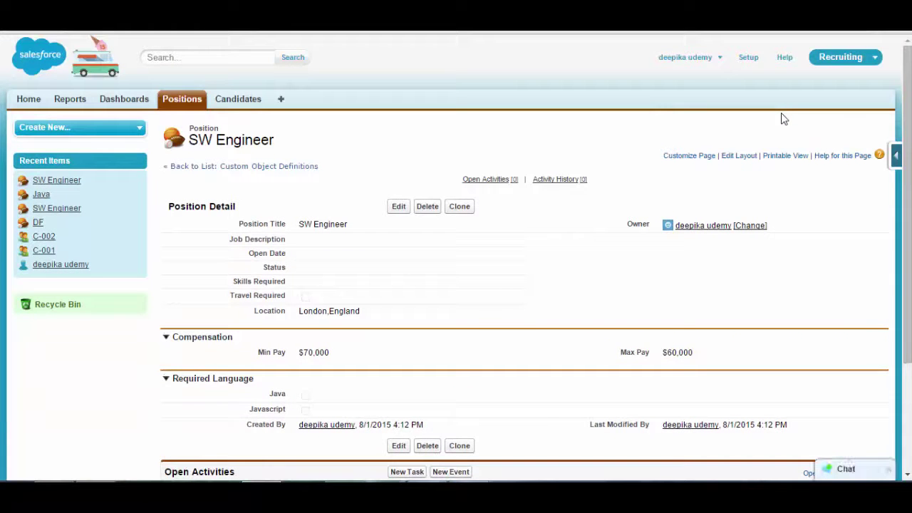
Step: Open the Position object's definition from the saved position record
{"action": "scroll", "coordinate": [784, 119], "scroll_direction": "down", "scroll_amount": 1}
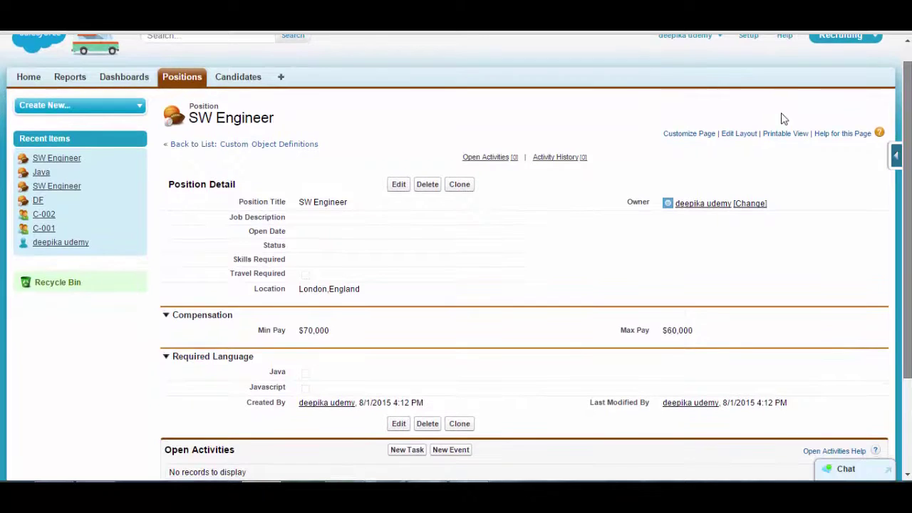
{"action": "scroll", "coordinate": [783, 119], "scroll_direction": "down", "scroll_amount": 2}
{"action": "scroll", "coordinate": [784, 119], "scroll_direction": "up", "scroll_amount": 3}
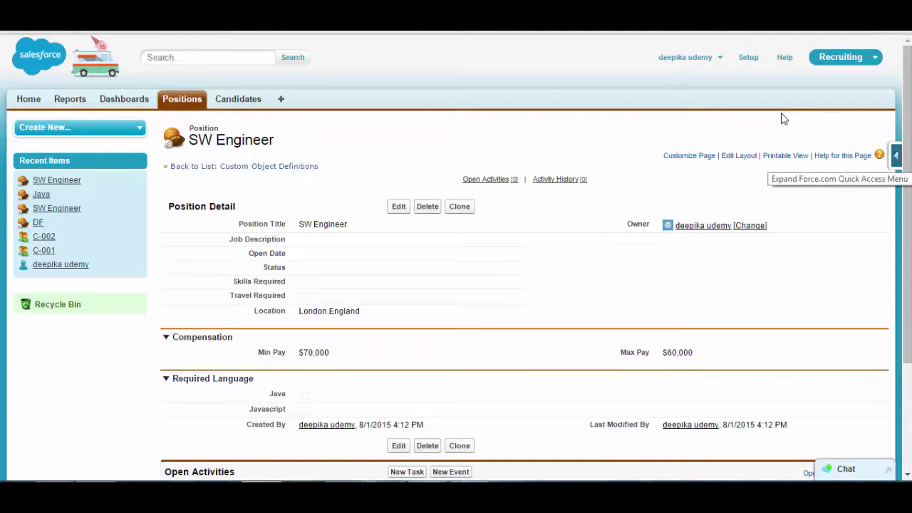
{"action": "left_click", "coordinate": [896, 155]}
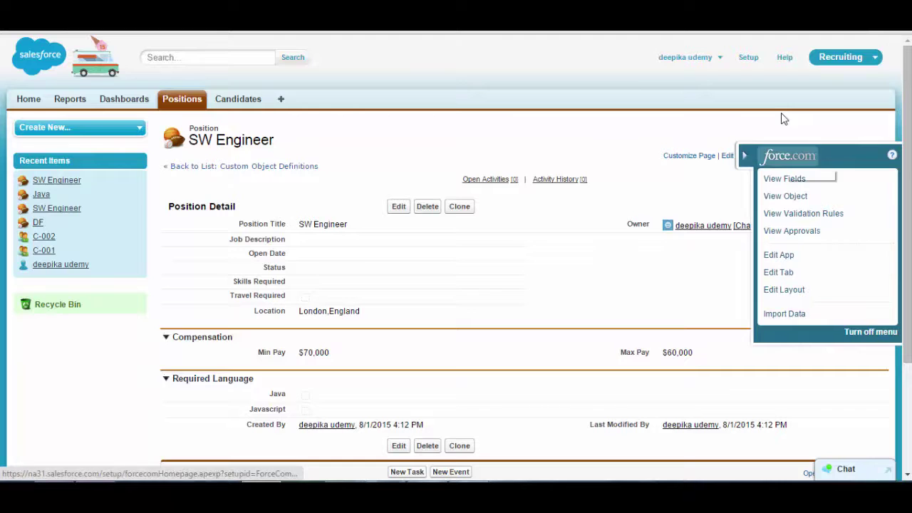
{"action": "left_click", "coordinate": [785, 197]}
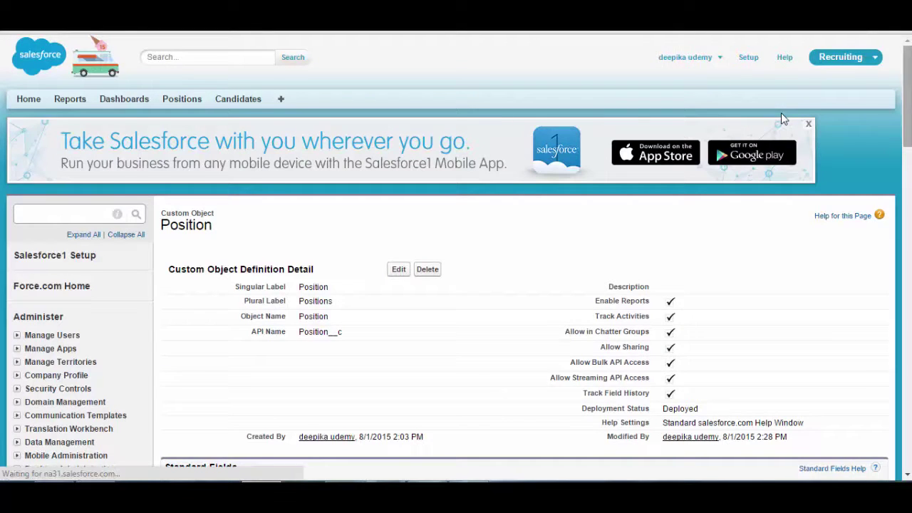
Step: Start a new validation rule for the Position object and name it Min_Pay_Rule
{"action": "scroll", "coordinate": [782, 119], "scroll_direction": "down", "scroll_amount": 1}
{"action": "scroll", "coordinate": [782, 118], "scroll_direction": "down", "scroll_amount": 10}
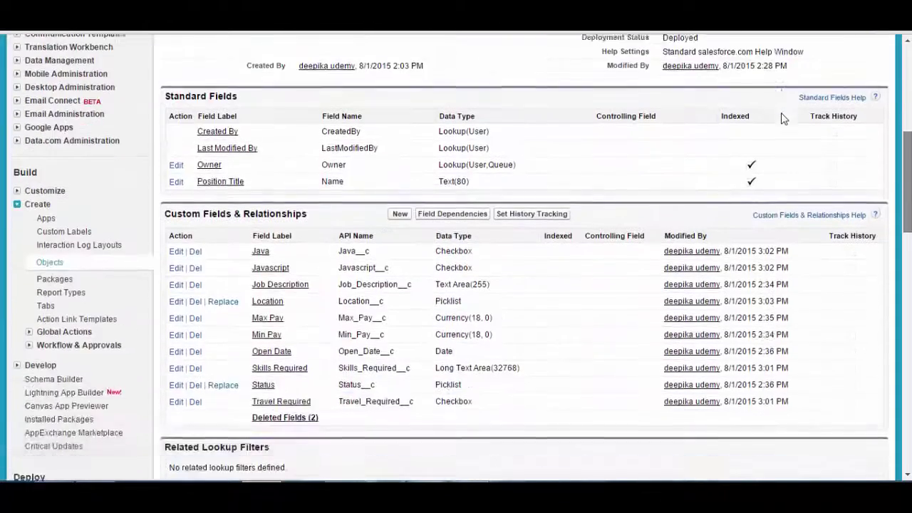
{"action": "scroll", "coordinate": [782, 118], "scroll_direction": "down", "scroll_amount": 2}
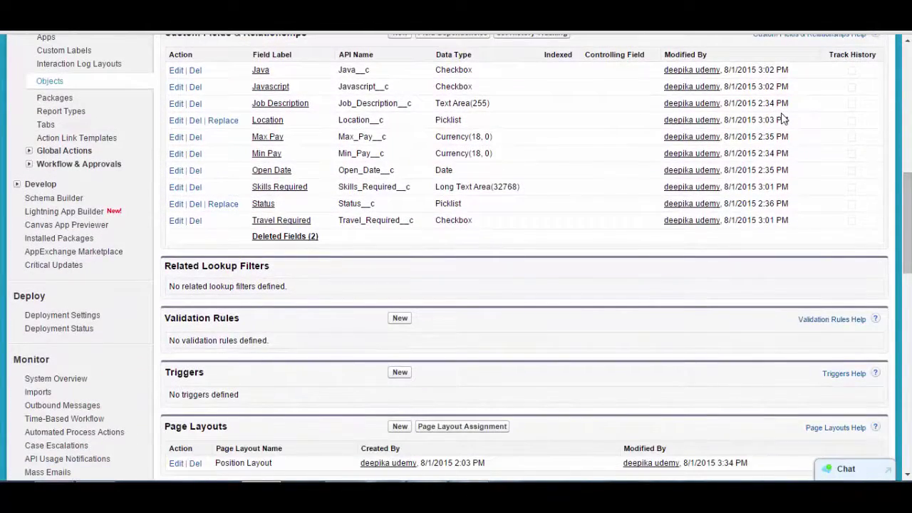
{"action": "left_click_drag", "start_coordinate": [240, 318], "coordinate": [170, 318]}
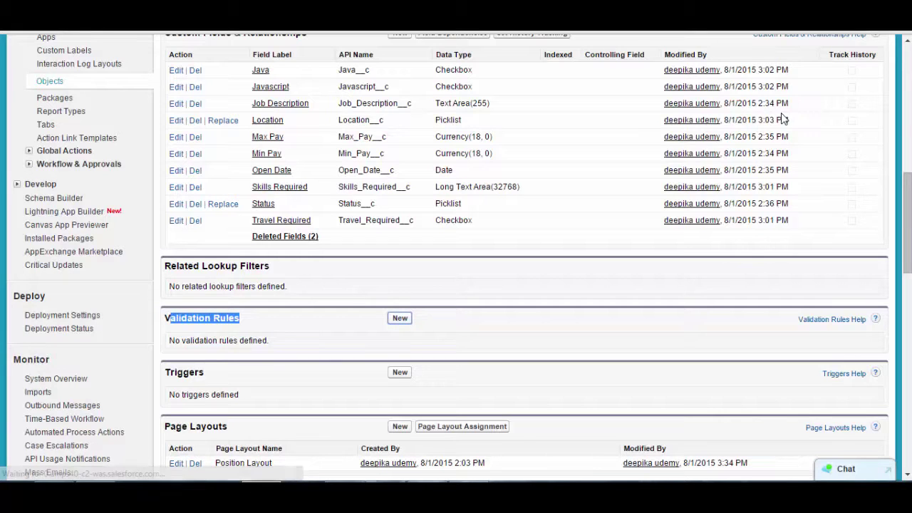
{"action": "left_click", "coordinate": [400, 318]}
{"action": "scroll", "coordinate": [782, 118], "scroll_direction": "down", "scroll_amount": 2}
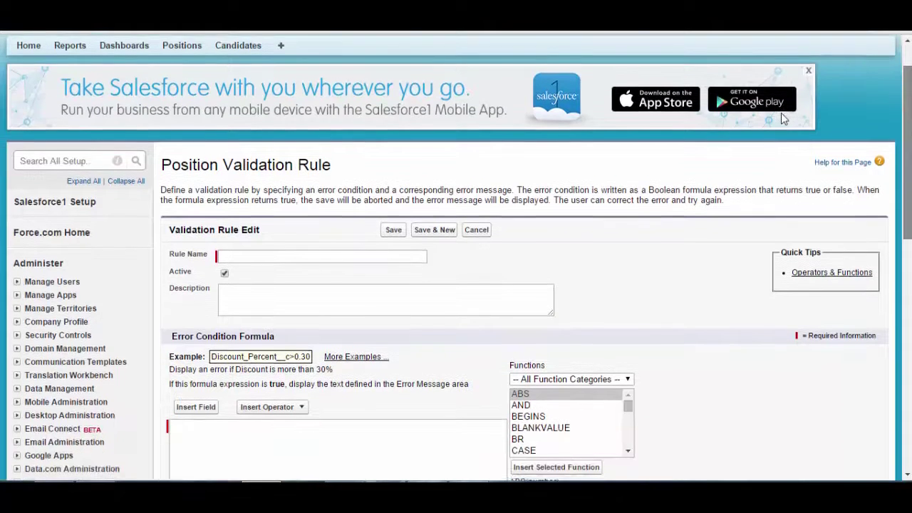
{"action": "type", "text": "Min"}
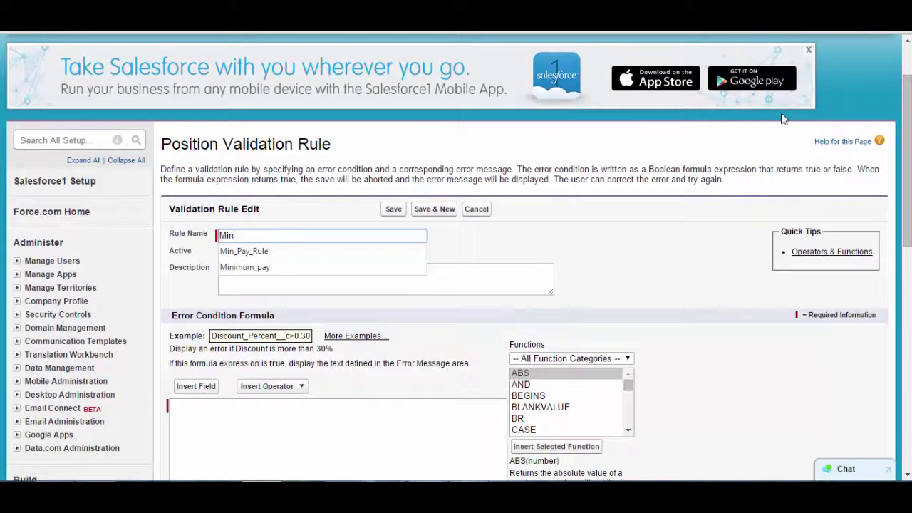
{"action": "key", "text": "Down"}
{"action": "key", "text": "Return"}
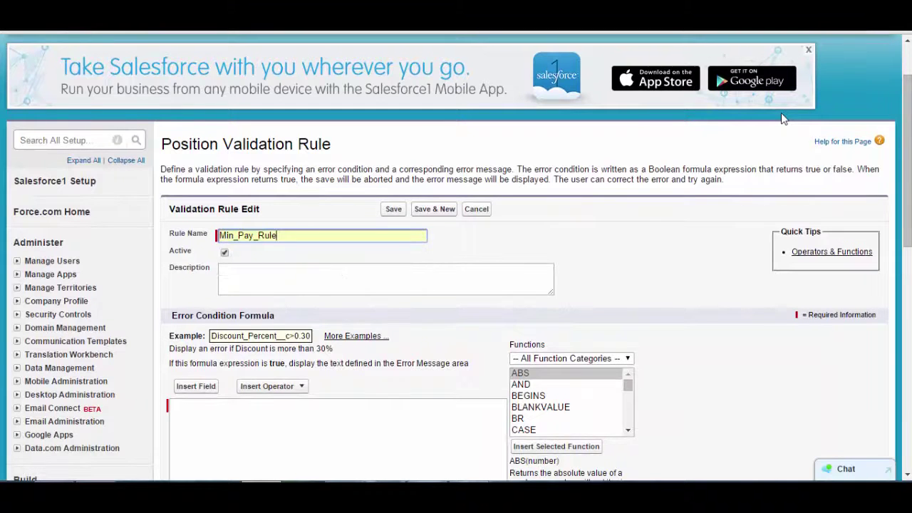
Step: Insert the Position object's Min Pay field into the rule's error condition formula
{"action": "scroll", "coordinate": [782, 119], "scroll_direction": "down", "scroll_amount": 2}
{"action": "scroll", "coordinate": [782, 118], "scroll_direction": "down", "scroll_amount": 2}
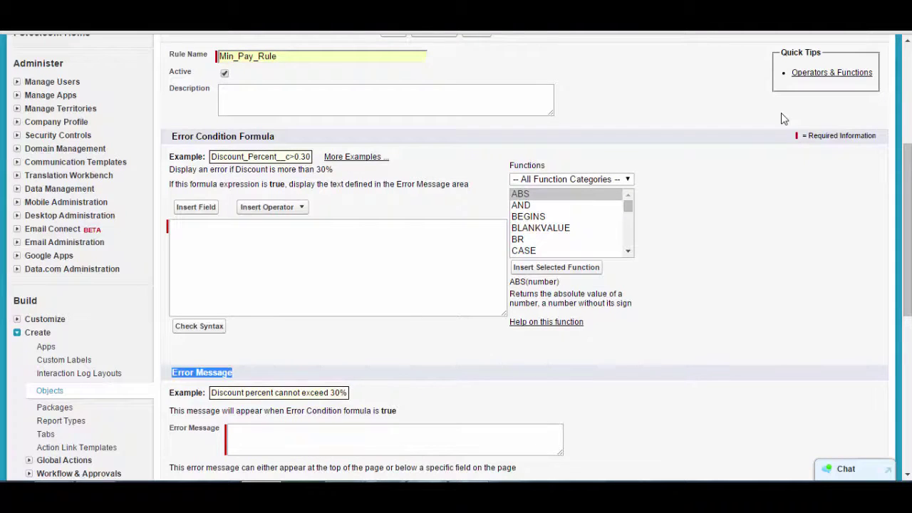
{"action": "scroll", "coordinate": [782, 118], "scroll_direction": "down", "scroll_amount": 2}
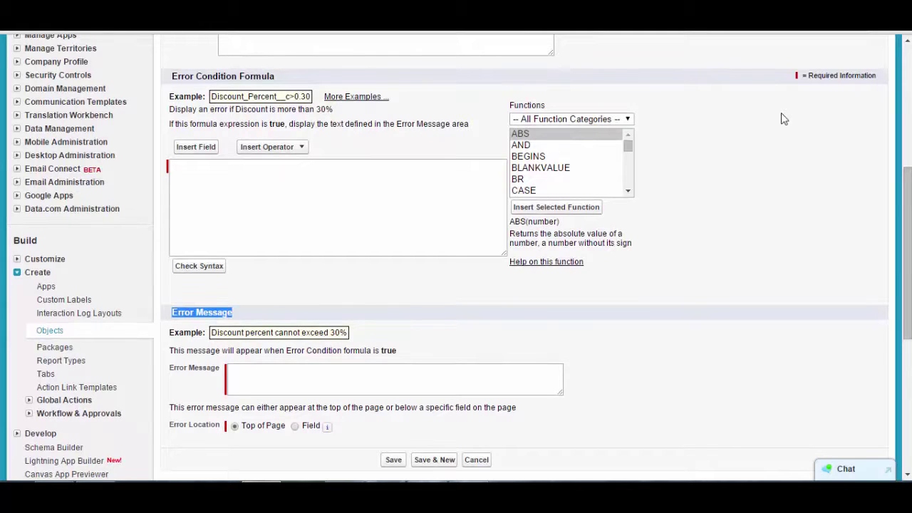
{"action": "left_click", "coordinate": [338, 208]}
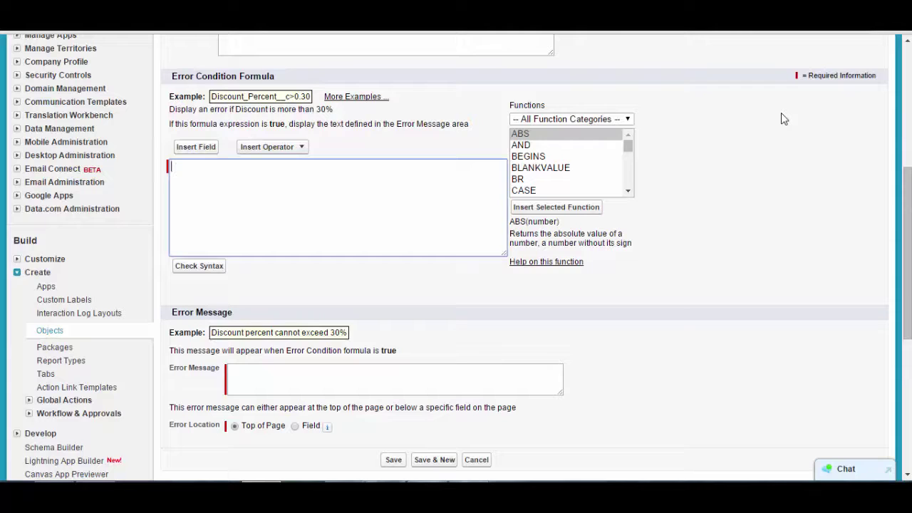
{"action": "left_click_drag", "start_coordinate": [234, 312], "coordinate": [171, 312]}
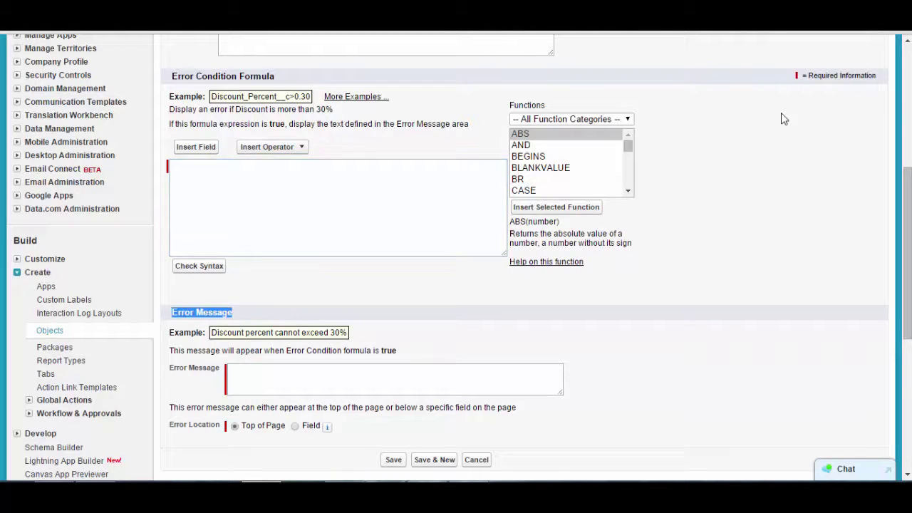
{"action": "left_click", "coordinate": [337, 207]}
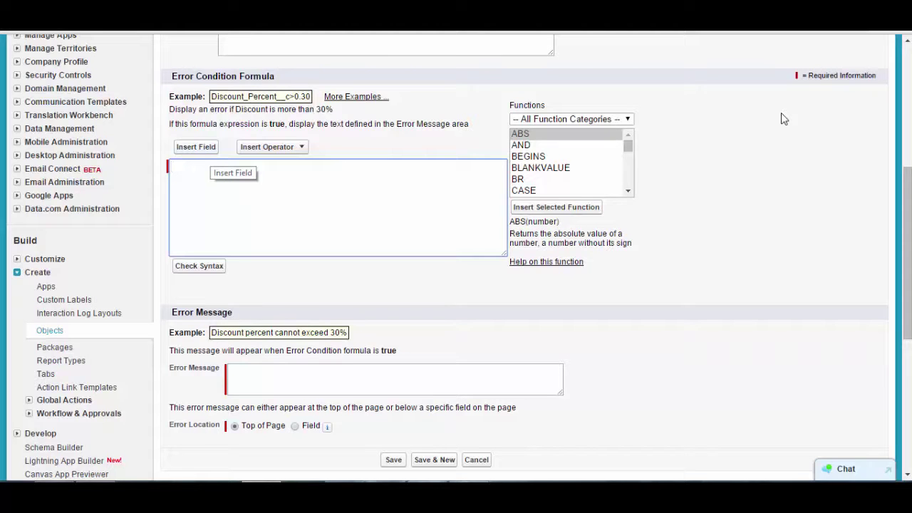
{"action": "left_click", "coordinate": [196, 146]}
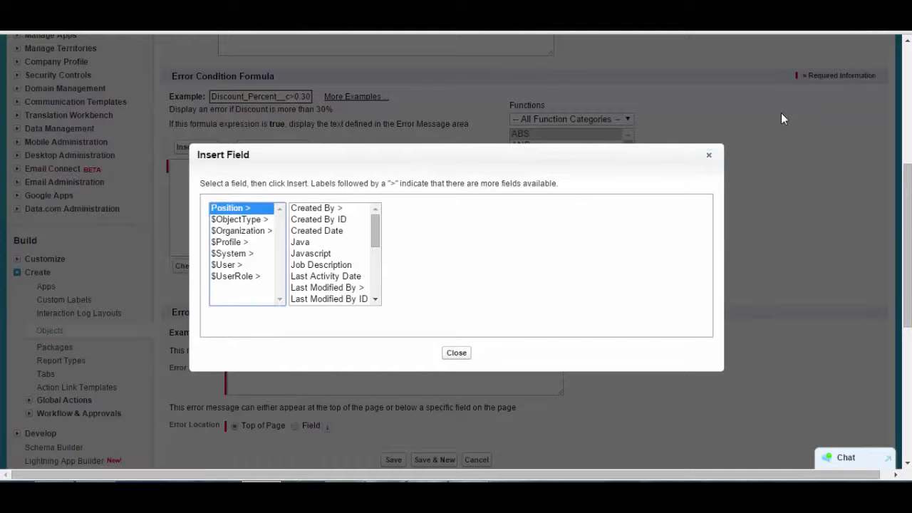
{"action": "left_click_drag", "start_coordinate": [374, 230], "coordinate": [374, 257]}
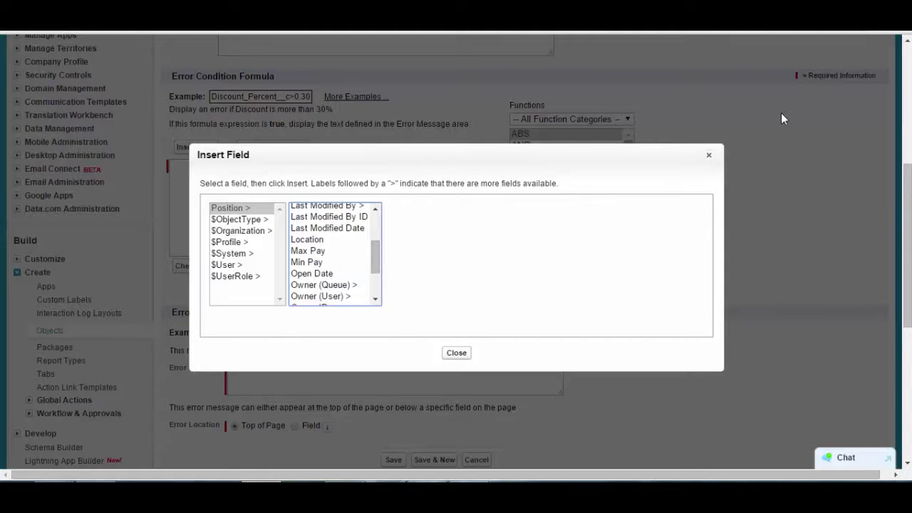
{"action": "left_click", "coordinate": [307, 262]}
{"action": "key", "text": "Return"}
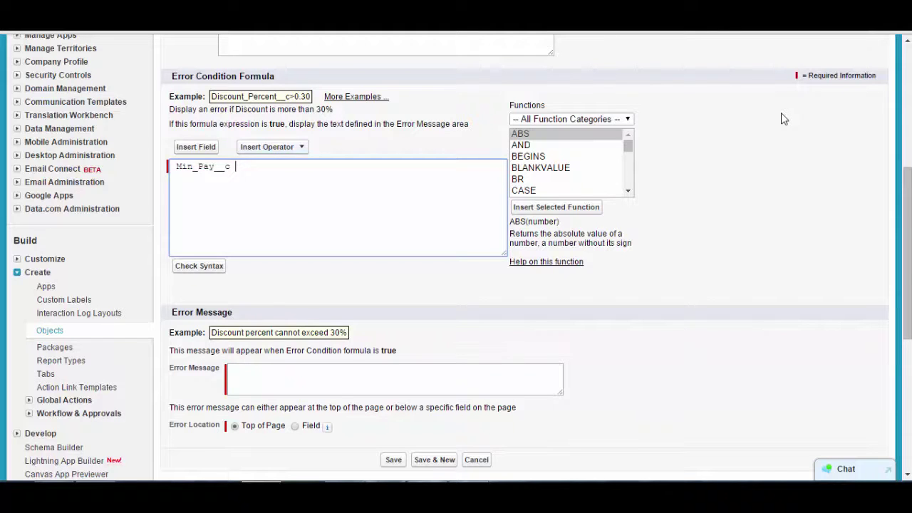
Step: Add the Greater Than operator after Min_Pay__c in the error condition formula
{"action": "key", "text": "shift+Tab"}
{"action": "key", "text": "Return"}
{"action": "key", "text": "Down"}
{"action": "key", "text": "Down"}
{"action": "key", "text": "Down"}
{"action": "key", "text": "Down"}
{"action": "key", "text": "Down"}
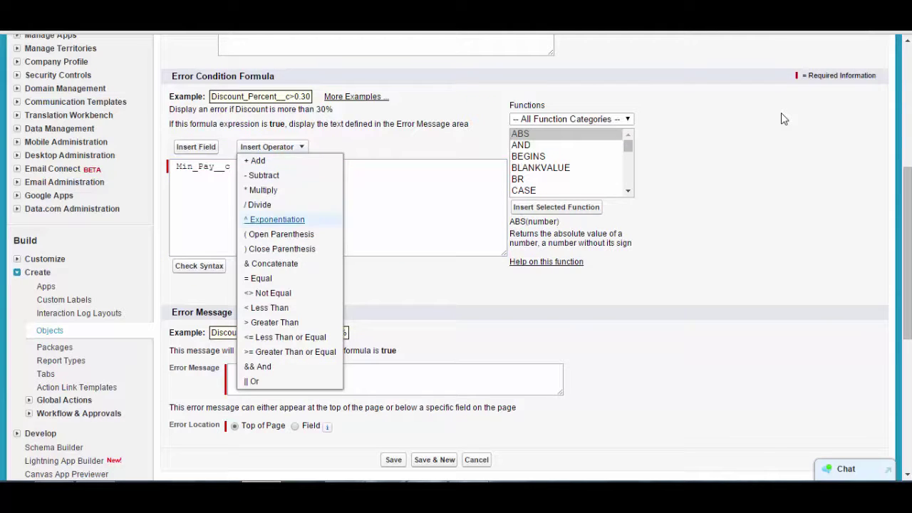
{"action": "key", "text": "Up"}
{"action": "key", "text": "Up"}
{"action": "key", "text": "Up"}
{"action": "key", "text": "Down"}
{"action": "key", "text": "Down"}
{"action": "key", "text": "Down"}
{"action": "key", "text": "Down"}
{"action": "key", "text": "Down"}
{"action": "key", "text": "Up"}
{"action": "key", "text": "Up"}
{"action": "key", "text": "Up"}
{"action": "key", "text": "Up"}
{"action": "key", "text": "Up"}
{"action": "key", "text": "Up"}
{"action": "key", "text": "Up"}
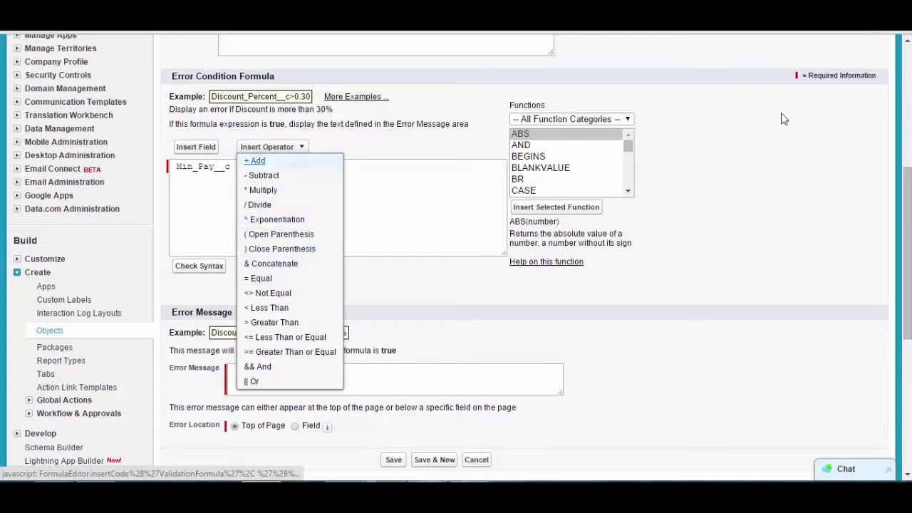
{"action": "key", "text": "Down"}
{"action": "key", "text": "Down"}
{"action": "key", "text": "Down"}
{"action": "key", "text": "Down"}
{"action": "key", "text": "Down"}
{"action": "key", "text": "Down"}
{"action": "key", "text": "Down"}
{"action": "key", "text": "Down"}
{"action": "key", "text": "Down"}
{"action": "key", "text": "Down"}
{"action": "key", "text": "Up"}
{"action": "key", "text": "Down"}
{"action": "key", "text": "Down"}
{"action": "key", "text": "Down"}
{"action": "key", "text": "Down"}
{"action": "key", "text": "Up"}
{"action": "key", "text": "Up"}
{"action": "key", "text": "Up"}
{"action": "key", "text": "Up"}
{"action": "key", "text": "Down"}
{"action": "key", "text": "Down"}
{"action": "key", "text": "Up"}
{"action": "key", "text": "Up"}
{"action": "key", "text": "Up"}
{"action": "key", "text": "Up"}
{"action": "key", "text": "Up"}
{"action": "key", "text": "Up"}
{"action": "key", "text": "Up"}
{"action": "key", "text": "Down"}
{"action": "key", "text": "Down"}
{"action": "key", "text": "Down"}
{"action": "key", "text": "Down"}
{"action": "key", "text": "Down"}
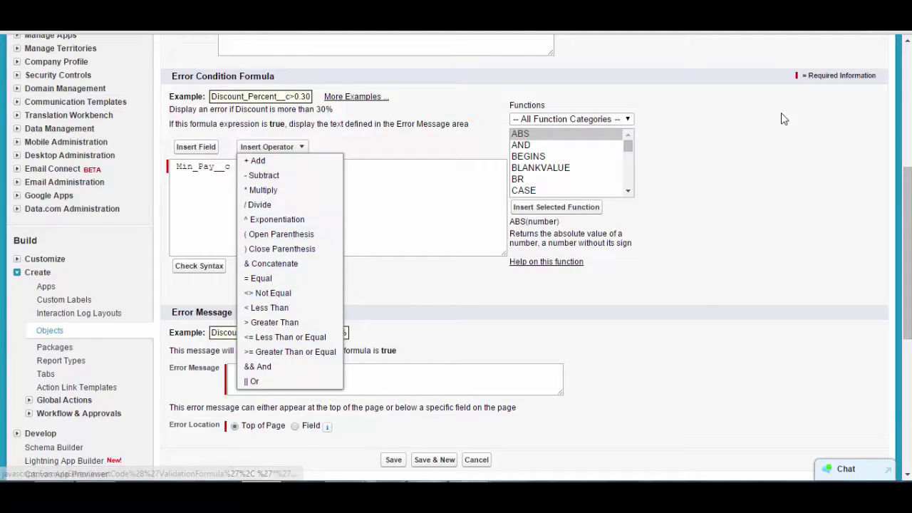
{"action": "key", "text": "Down"}
{"action": "key", "text": "Down"}
{"action": "key", "text": "Down"}
{"action": "key", "text": "Down"}
{"action": "key", "text": "Down"}
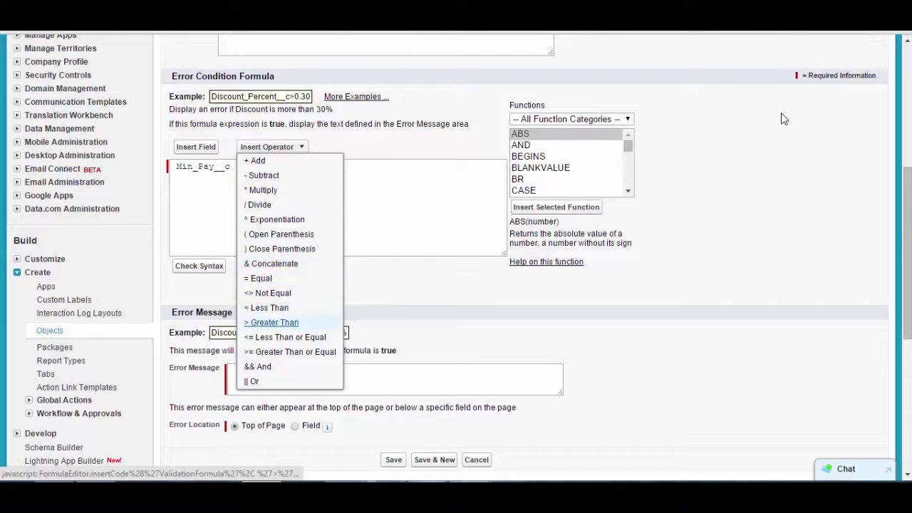
{"action": "key", "text": "Return"}
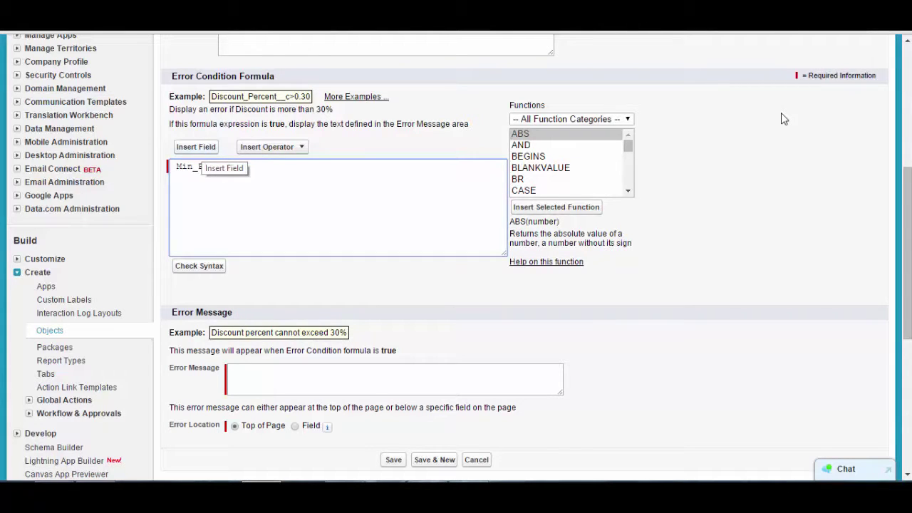
Step: Insert the Position object's Max Pay field after the operator to complete the error condition formula
{"action": "key", "text": "Return"}
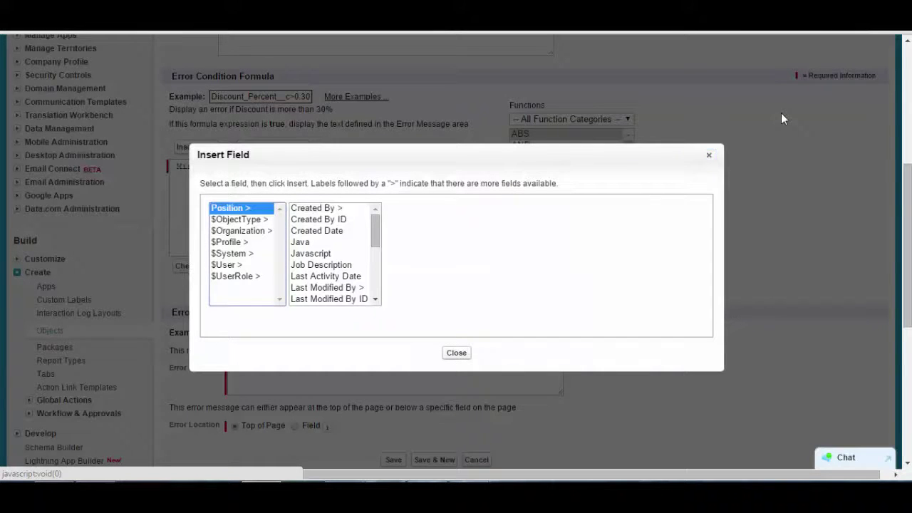
{"action": "left_click_drag", "start_coordinate": [376, 230], "coordinate": [375, 254]}
{"action": "left_click", "coordinate": [308, 261]}
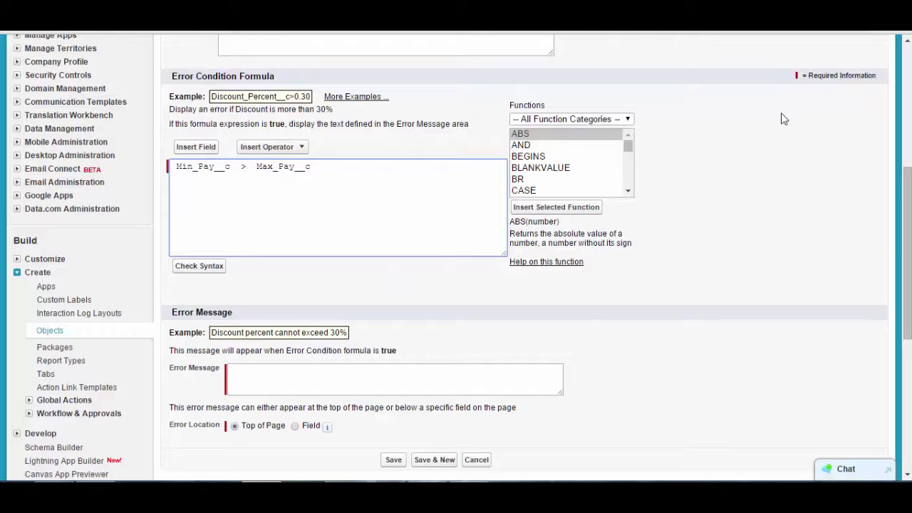
{"action": "scroll", "coordinate": [784, 119], "scroll_direction": "down", "scroll_amount": 1}
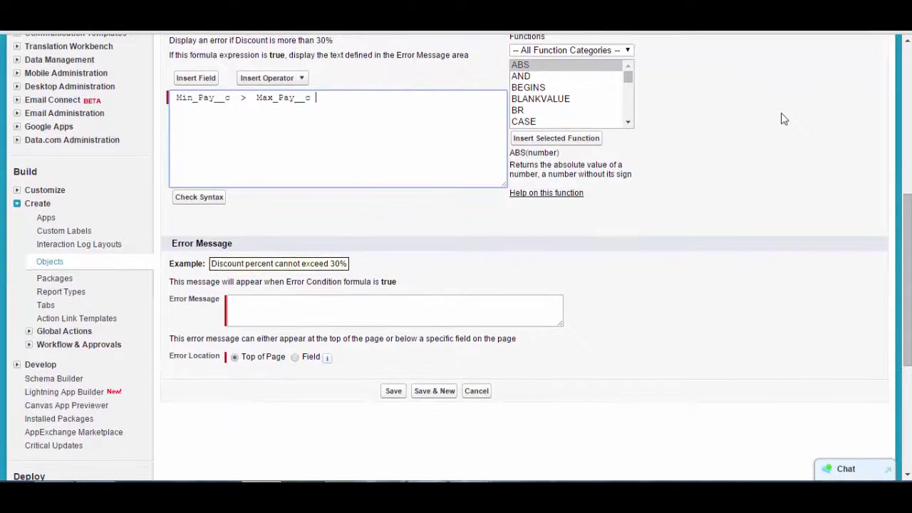
Step: Highlight the whole error condition formula to review it
{"action": "key", "text": "shift+Left"}
{"action": "key", "text": "shift+Left"}
{"action": "key", "text": "shift+Left"}
{"action": "key", "text": "shift+Left"}
{"action": "key", "text": "shift+Left"}
{"action": "key", "text": "shift+Left"}
{"action": "key", "text": "shift+Left"}
{"action": "key", "text": "shift+Left"}
{"action": "key", "text": "shift+Left"}
{"action": "key", "text": "shift+Left"}
{"action": "key", "text": "shift+Left"}
{"action": "key", "text": "shift+Left"}
{"action": "key", "text": "shift+Left"}
{"action": "key", "text": "shift+Left"}
{"action": "key", "text": "shift+Left"}
{"action": "key", "text": "shift+Left"}
{"action": "key", "text": "shift+Left"}
{"action": "key", "text": "shift+Left"}
{"action": "key", "text": "shift+Left"}
{"action": "key", "text": "shift+Left"}
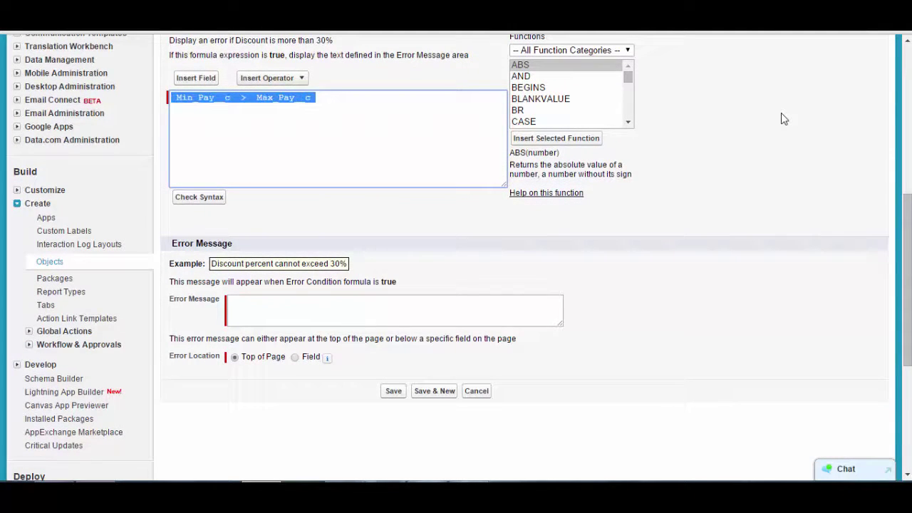
Step: Examine the minimum and maximum pay comparison in the error condition formula
{"action": "key", "text": "End"}
{"action": "key", "text": "shift+Left"}
{"action": "key", "text": "shift+Left"}
{"action": "key", "text": "shift+Left"}
{"action": "key", "text": "shift+Left"}
{"action": "key", "text": "shift+Left"}
{"action": "key", "text": "shift+Left"}
{"action": "key", "text": "shift+Left"}
{"action": "key", "text": "shift+Left"}
{"action": "key", "text": "shift+Left"}
{"action": "key", "text": "shift+Left"}
{"action": "key", "text": "shift+Left"}
{"action": "key", "text": "shift+Left"}
{"action": "key", "text": "shift+Left"}
{"action": "key", "text": "shift+Left"}
{"action": "key", "text": "shift+Left"}
{"action": "key", "text": "shift+Left"}
{"action": "key", "text": "shift+Left"}
{"action": "key", "text": "shift+Left"}
{"action": "key", "text": "shift+Left"}
{"action": "key", "text": "shift+Left"}
Step: Enter "Minimum pay shud not be greater then Max pay." as the validation rule's error message
{"action": "key", "text": "Tab"}
{"action": "type", "text": "Min"}
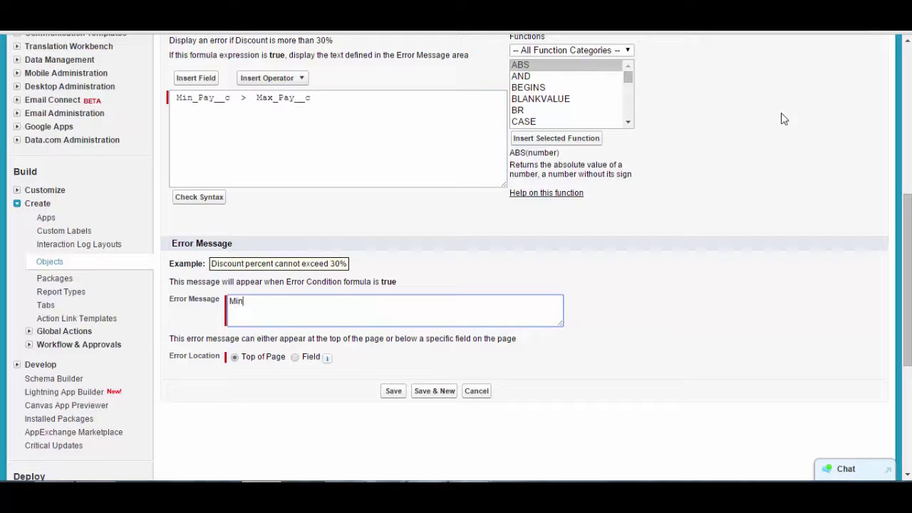
{"action": "type", "text": "imum pay shud not  be gr"}
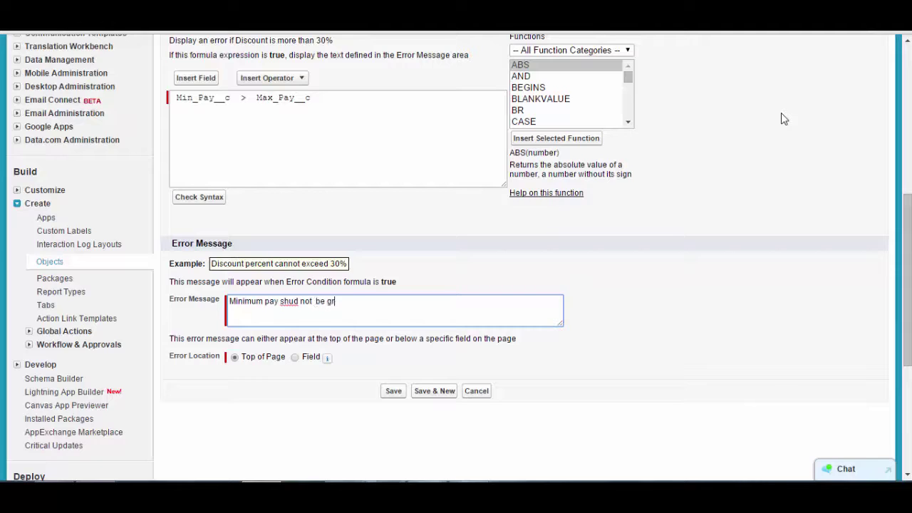
{"action": "type", "text": "eater then Max payu"}
{"action": "key", "text": "BackSpace"}
{"action": "type", "text": "."}
Step: Review the formula, keep the error location at Top of Page, and save the validation rule
{"action": "key", "text": "shift+Tab"}
{"action": "key", "text": "ctrl+a"}
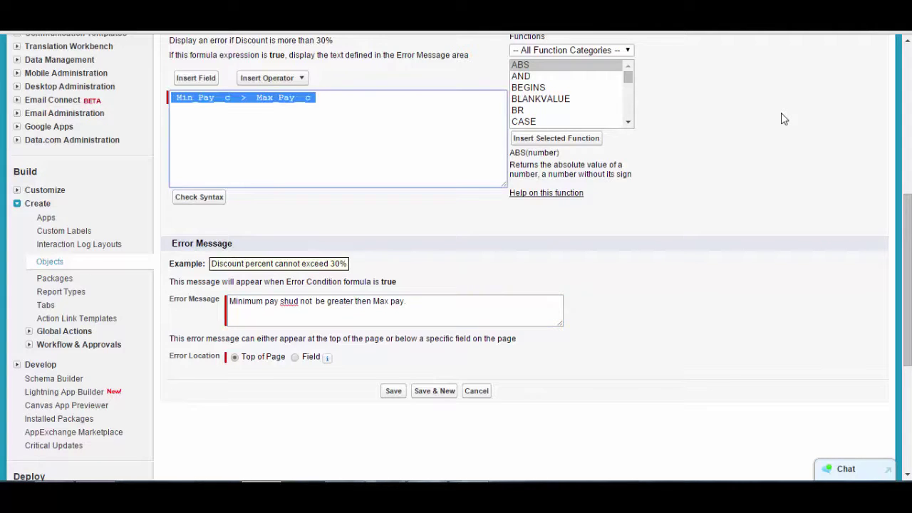
{"action": "left_click_drag", "start_coordinate": [171, 264], "coordinate": [194, 356]}
{"action": "left_click", "coordinate": [784, 119]}
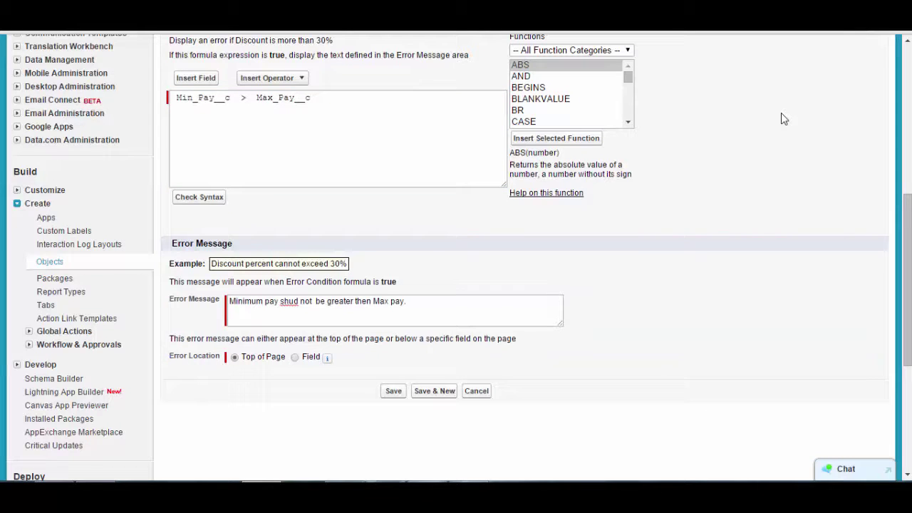
{"action": "left_click_drag", "start_coordinate": [286, 357], "coordinate": [240, 357]}
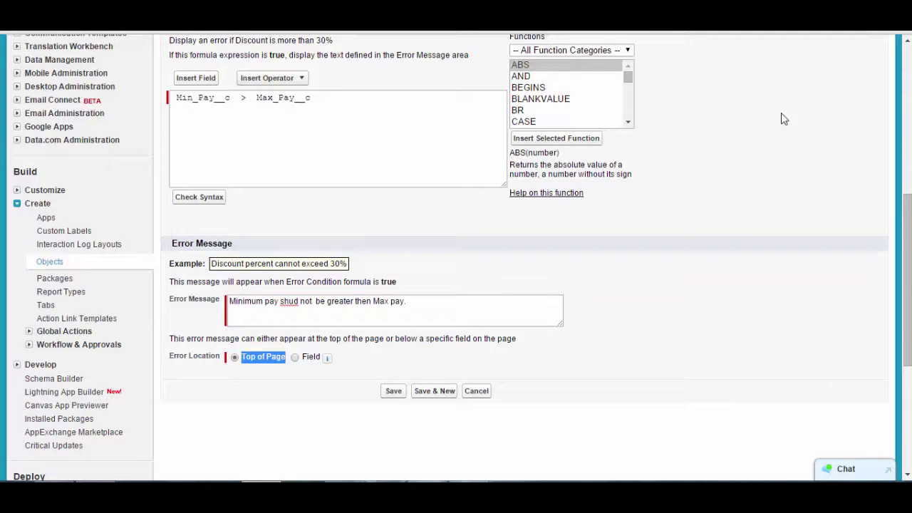
{"action": "key", "text": "Tab"}
{"action": "key", "text": "Return"}
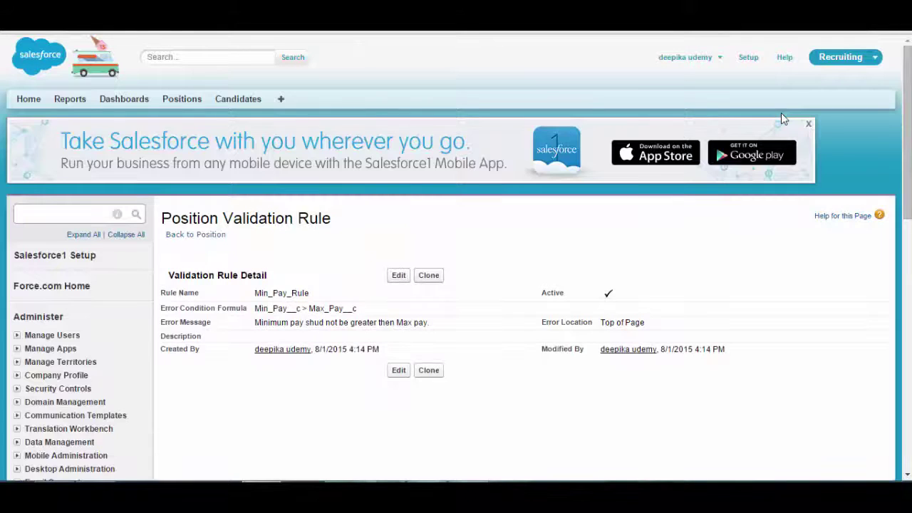
{"action": "left_click_drag", "start_coordinate": [331, 219], "coordinate": [171, 219]}
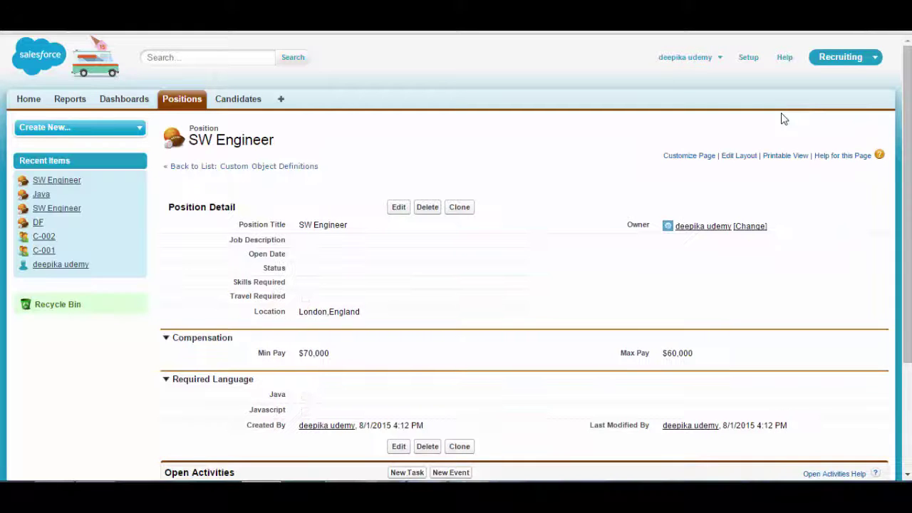
Step: Open the SW Engineer position for editing and try to save it with its Min Pay above its Max Pay
{"action": "scroll", "coordinate": [783, 119], "scroll_direction": "down", "scroll_amount": 1}
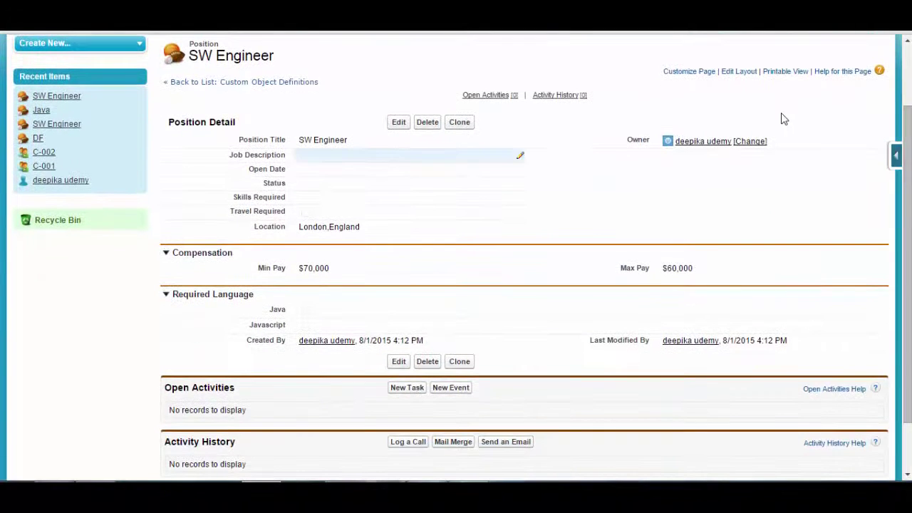
{"action": "key", "text": "alt+e"}
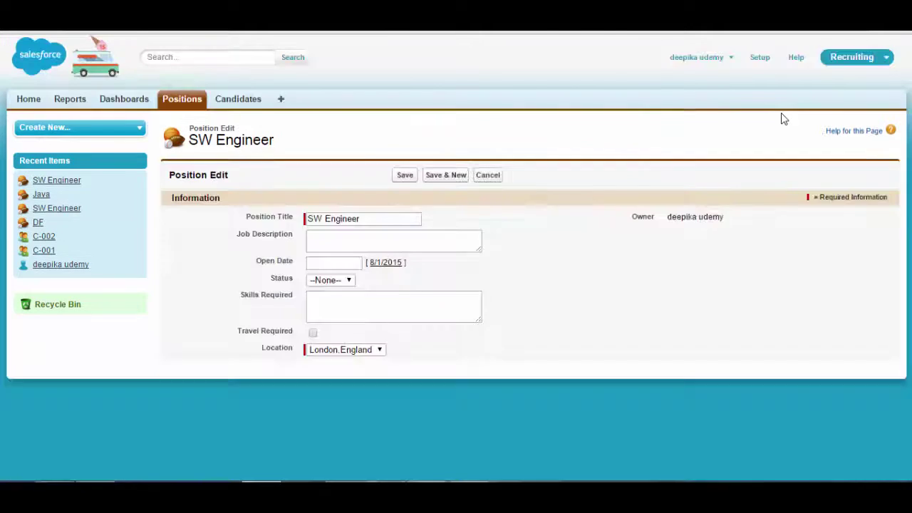
{"action": "scroll", "coordinate": [784, 119], "scroll_direction": "down", "scroll_amount": 1}
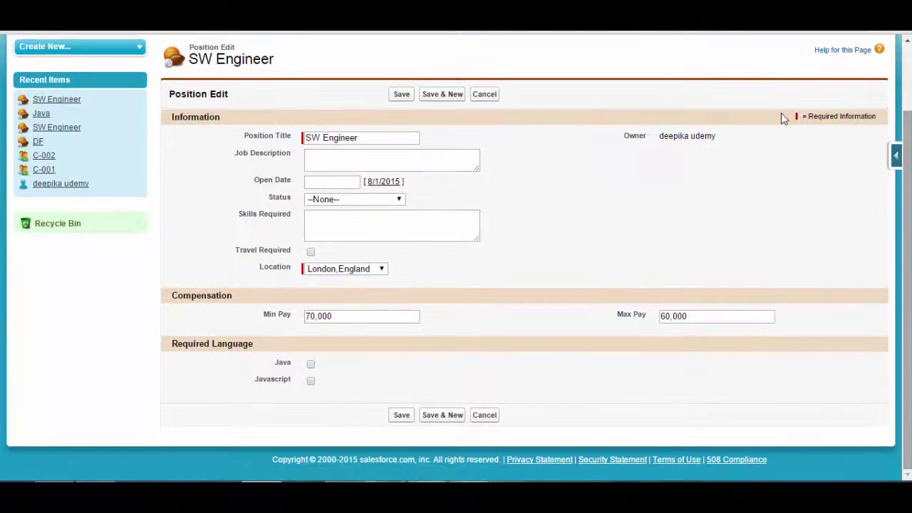
{"action": "key", "text": "Tab"}
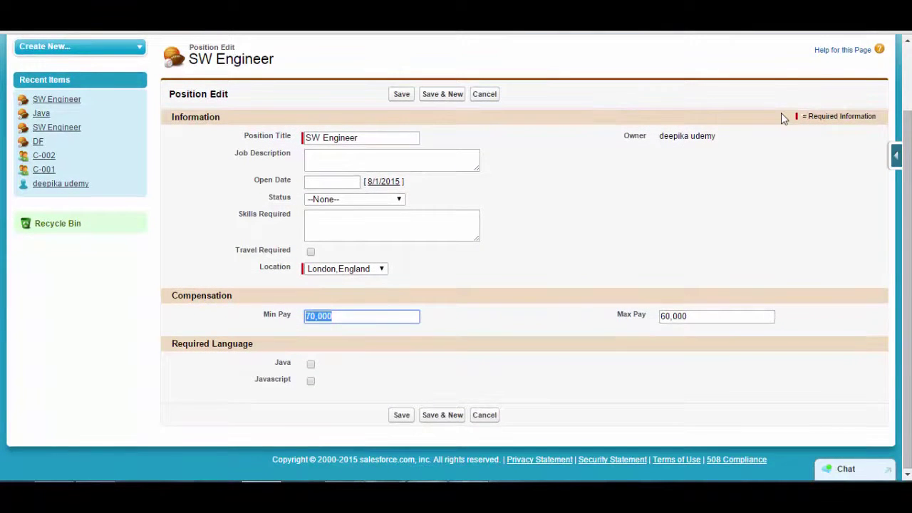
{"action": "key", "text": "Tab"}
{"action": "key", "text": "shift+Home"}
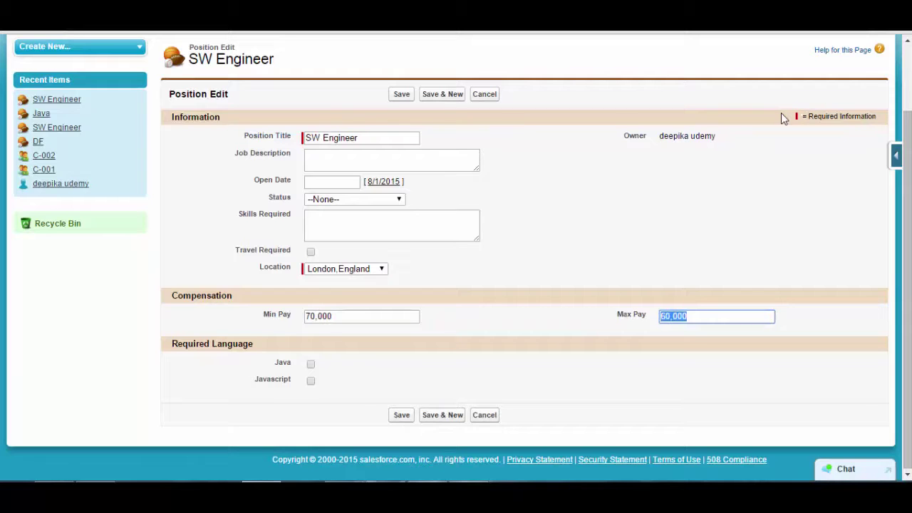
{"action": "key", "text": "Return"}
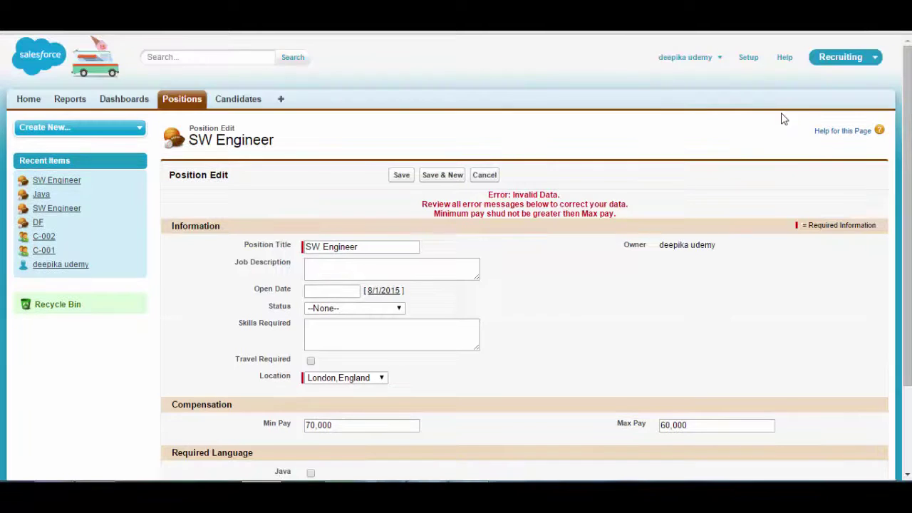
Step: Set the SW Engineer position's Max Pay to 160,000 and save the record
{"action": "mouse_move", "coordinate": [433, 214]}
{"action": "left_mouse_down"}
{"action": "mouse_move", "coordinate": [518, 205]}
{"action": "mouse_move", "coordinate": [617, 214]}
{"action": "left_mouse_up"}
{"action": "scroll", "coordinate": [783, 118], "scroll_direction": "down", "scroll_amount": 3}
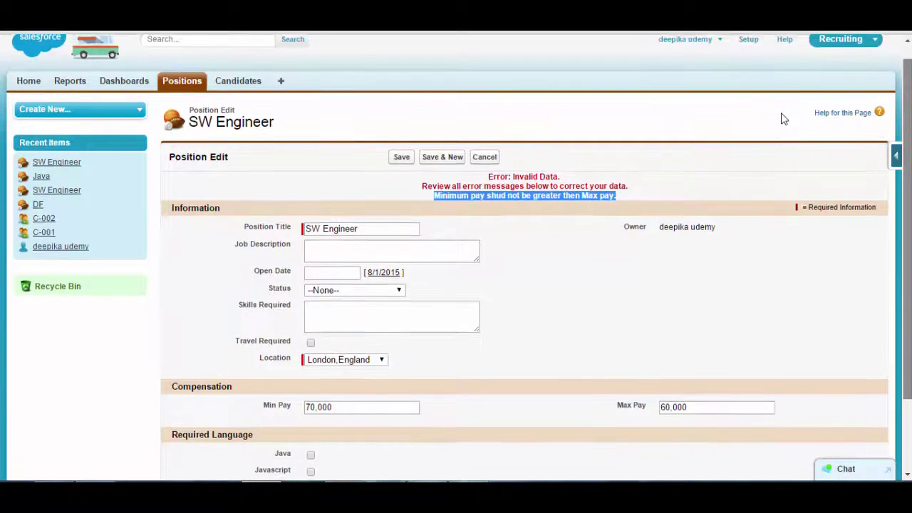
{"action": "left_click", "coordinate": [660, 314]}
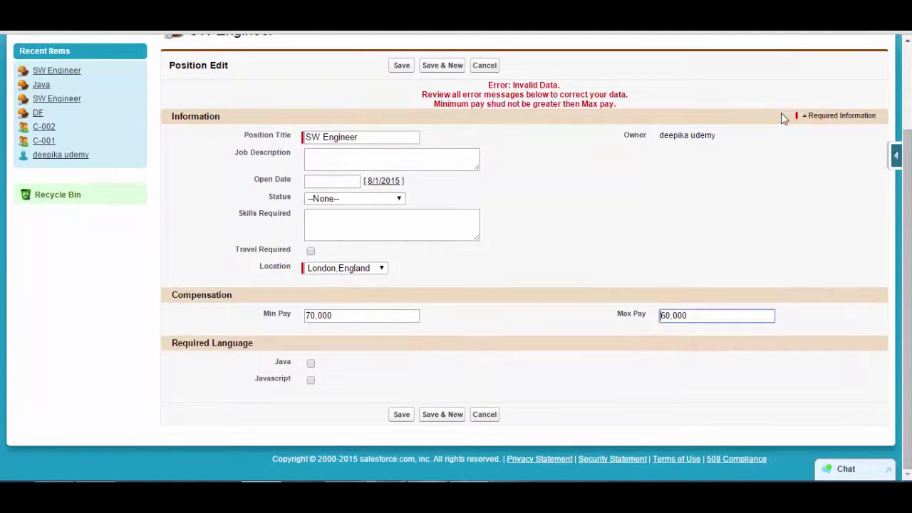
{"action": "type", "text": "1"}
{"action": "left_click", "coordinate": [402, 413]}
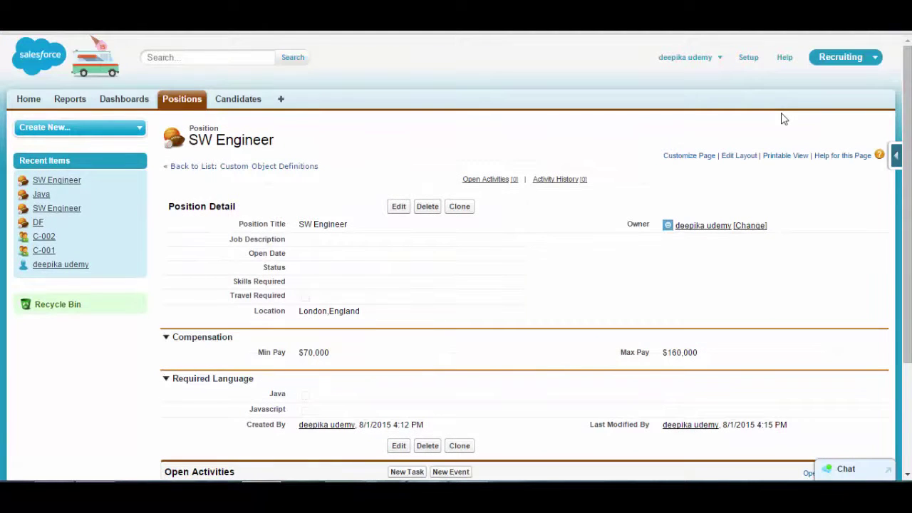
Step: Start a new position record and enter "Java Dev" as its position title
{"action": "key", "text": "alt+Left"}
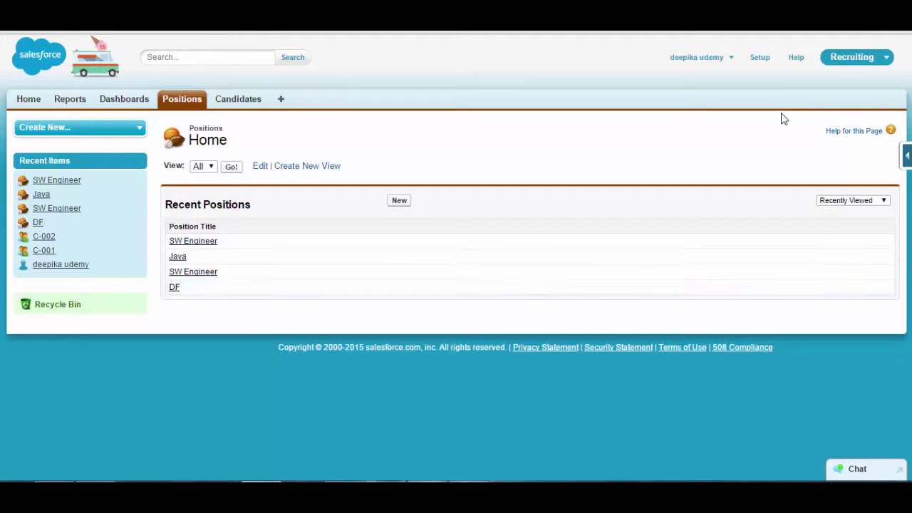
{"action": "key", "text": "Return"}
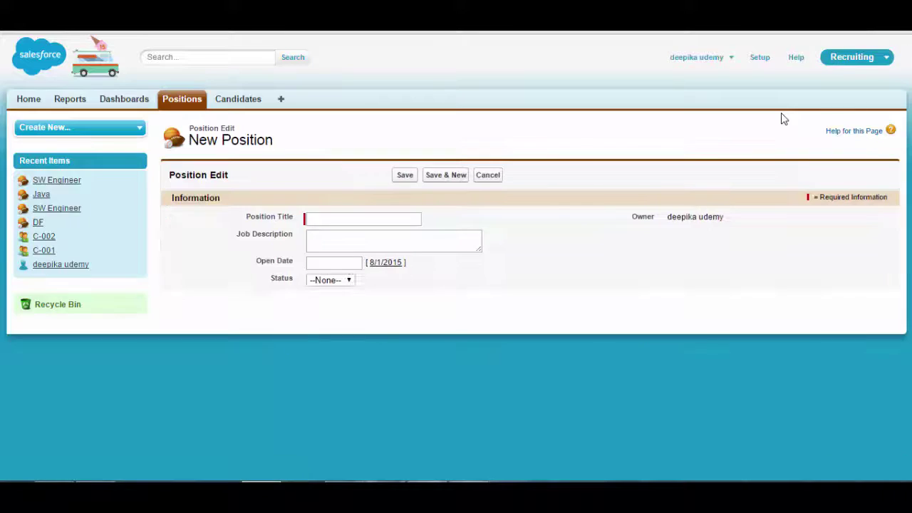
{"action": "type", "text": "JAva"}
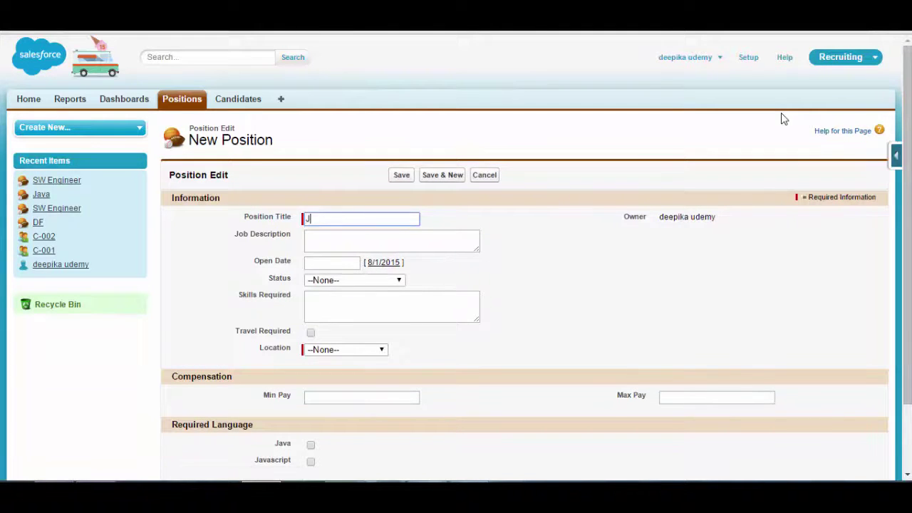
{"action": "key", "text": "Down"}
{"action": "key", "text": "Down"}
{"action": "key", "text": "Down"}
{"action": "key", "text": "Return"}
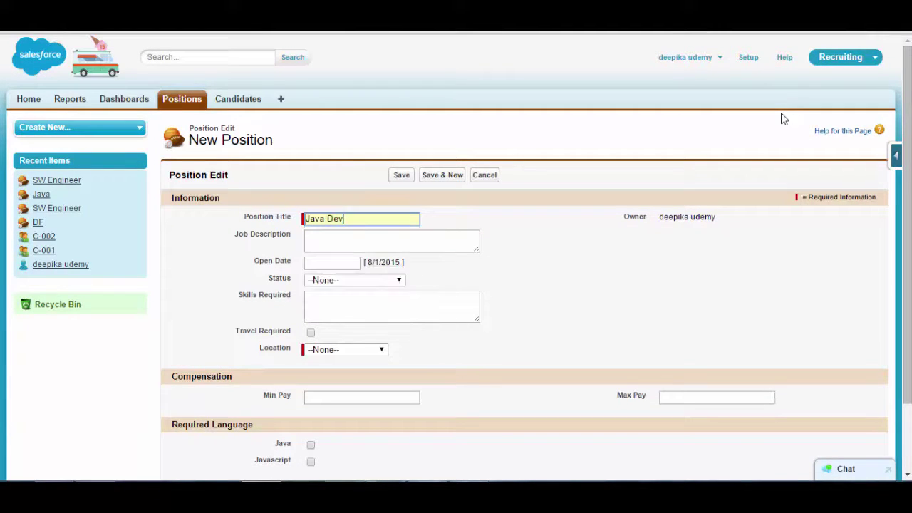
Step: Set the new position's location to Sydney,Australia
{"action": "scroll", "coordinate": [783, 119], "scroll_direction": "down", "scroll_amount": 1}
{"action": "scroll", "coordinate": [783, 119], "scroll_direction": "down", "scroll_amount": 1}
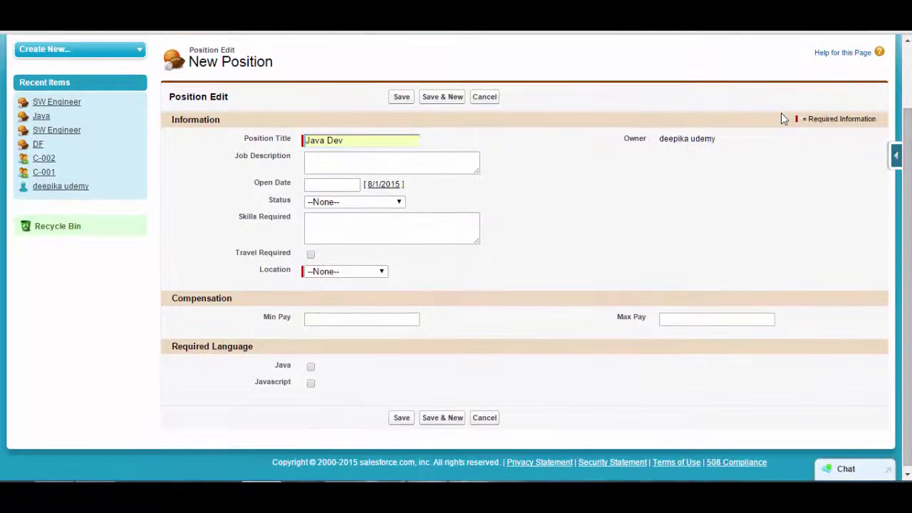
{"action": "left_click", "coordinate": [346, 271]}
{"action": "left_click", "coordinate": [342, 317]}
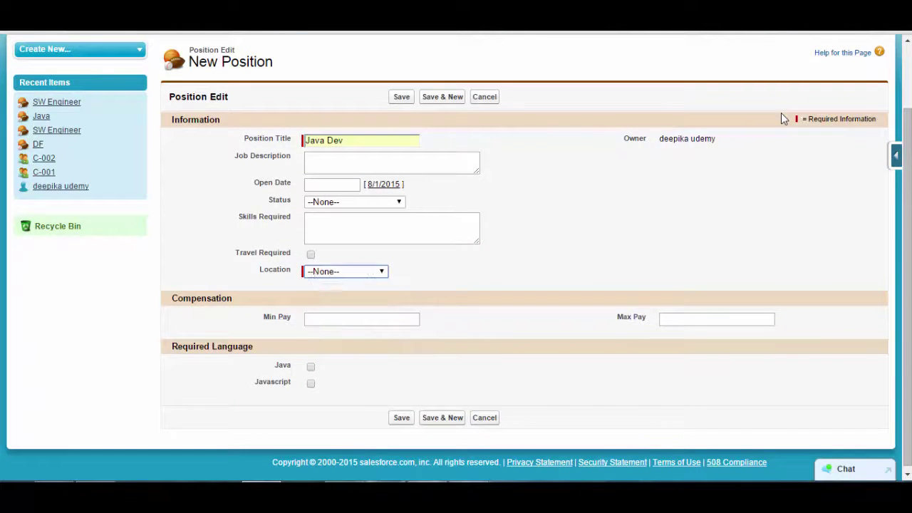
Step: Enter 80000 as Min Pay and 70000 as Max Pay, and try to save the new position
{"action": "key", "text": "Tab"}
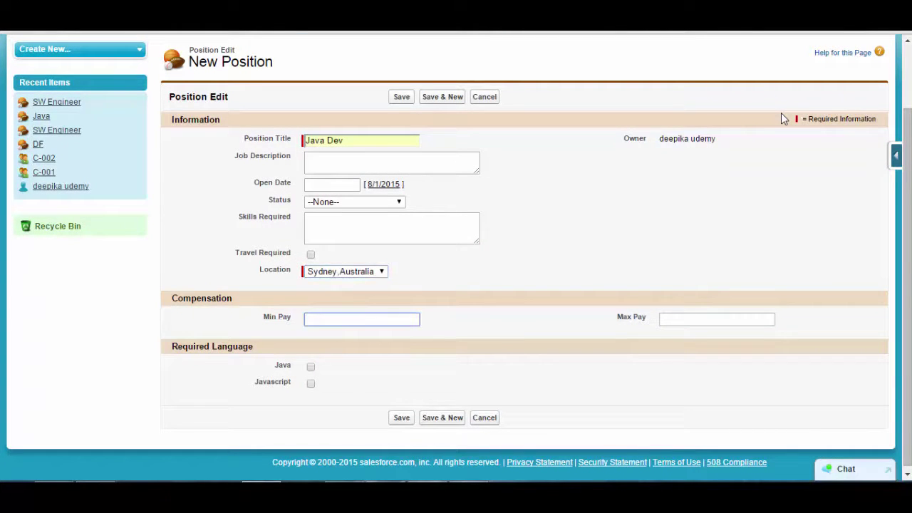
{"action": "type", "text": "80000"}
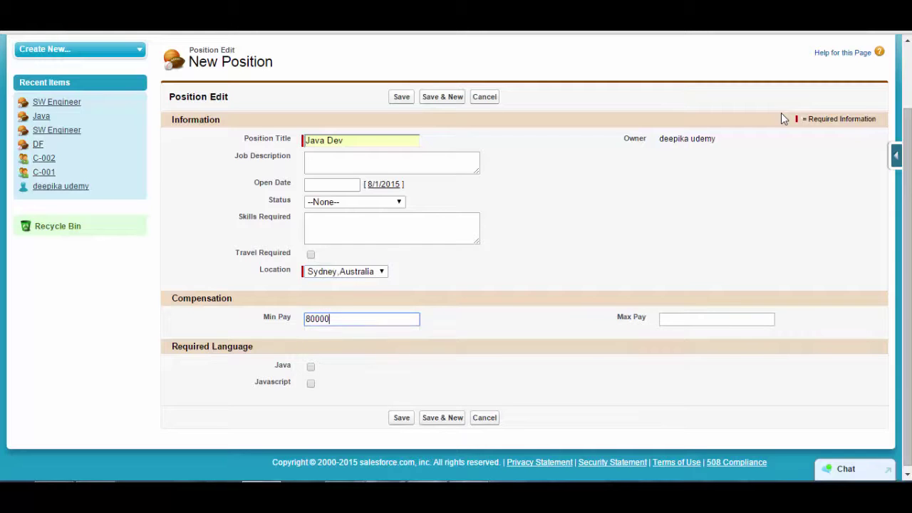
{"action": "key", "text": "Tab"}
{"action": "type", "text": "70000"}
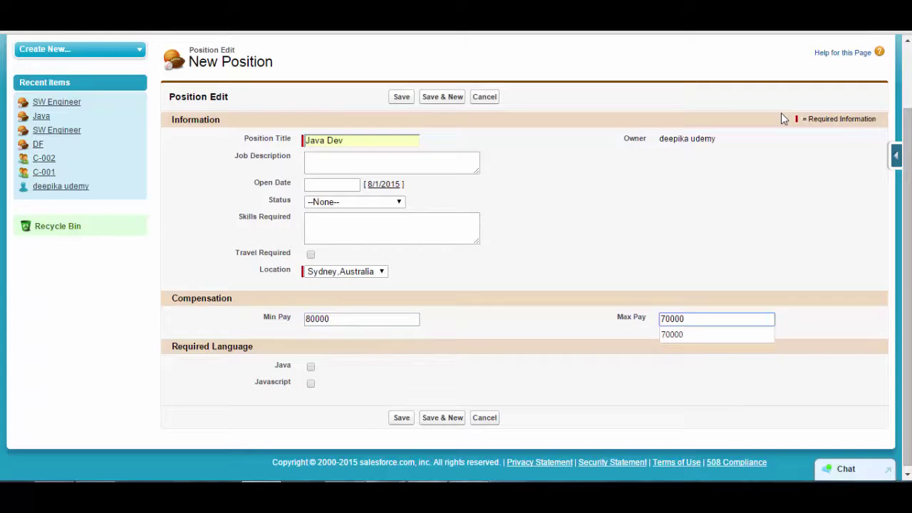
{"action": "key", "text": "Return"}
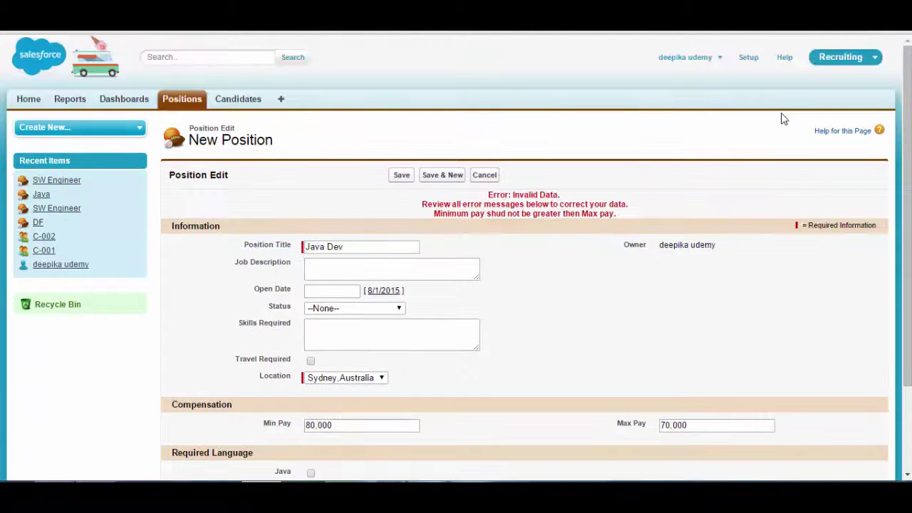
Step: Set the Java Dev position's Max Pay to 170,000 and save the record
{"action": "scroll", "coordinate": [783, 119], "scroll_direction": "down", "scroll_amount": 1}
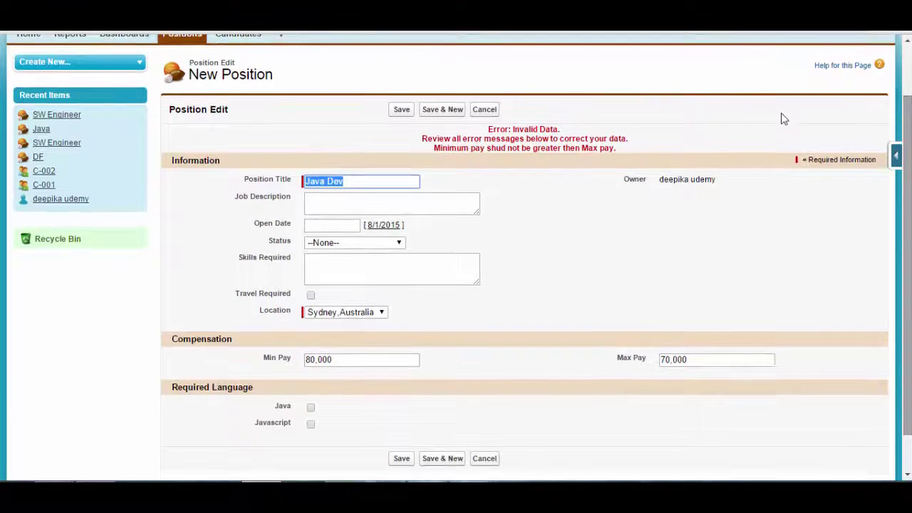
{"action": "left_click_drag", "start_coordinate": [666, 359], "coordinate": [660, 359]}
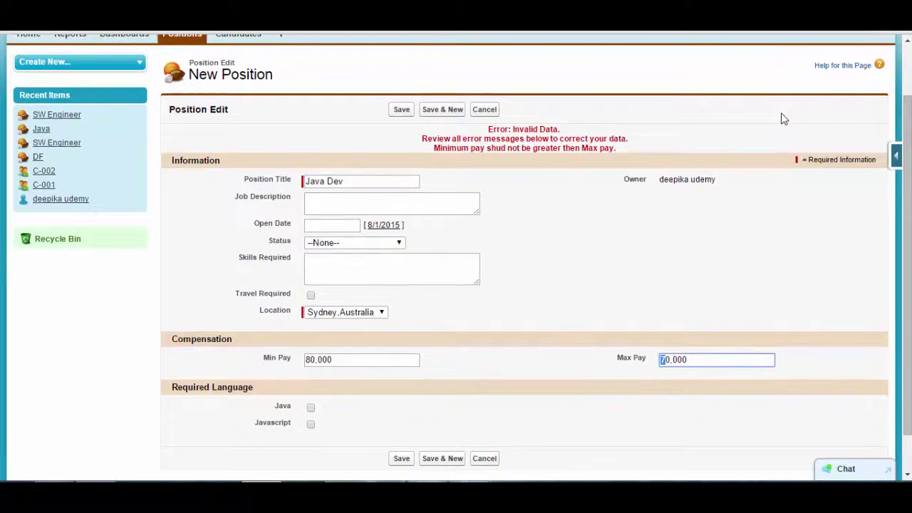
{"action": "left_click", "coordinate": [666, 360]}
{"action": "type", "text": "1"}
{"action": "left_click", "coordinate": [401, 458]}
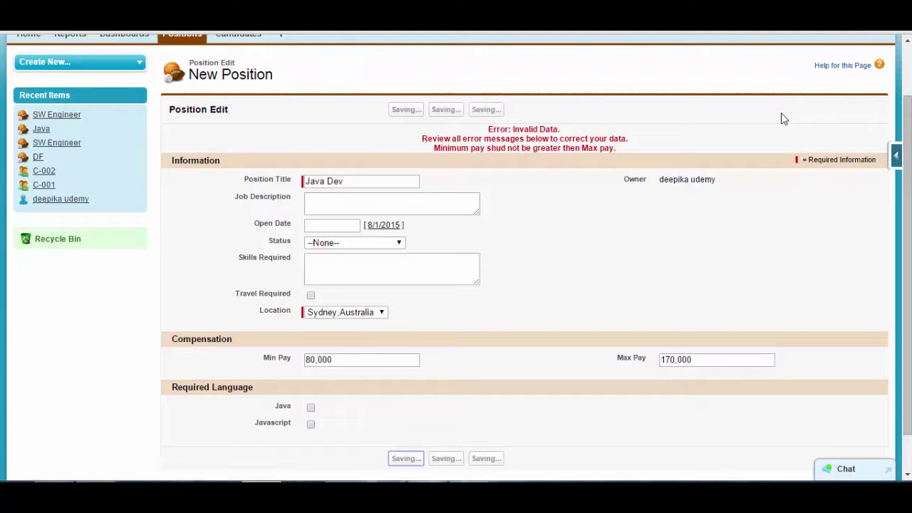